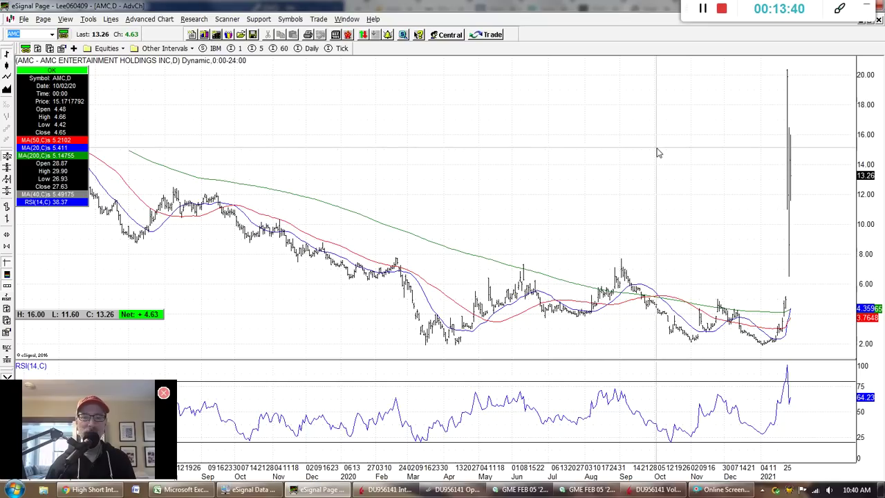
Bring up the daily price charts for BB, BBBY and NOK one after another
{"action": "type", "text": "bb"}
{"action": "key", "text": "Return"}
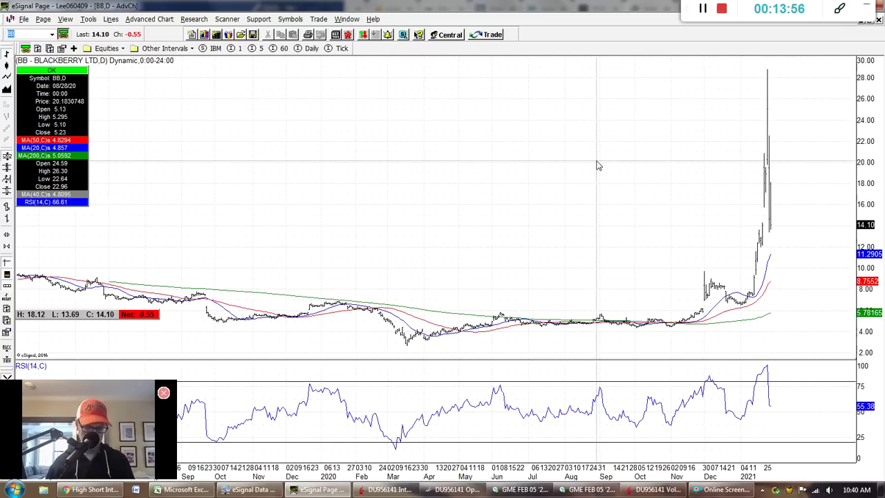
{"action": "type", "text": "BBBY"}
{"action": "key", "text": "Return"}
{"action": "scroll", "coordinate": [681, 213], "scroll_direction": "right", "scroll_amount": 5}
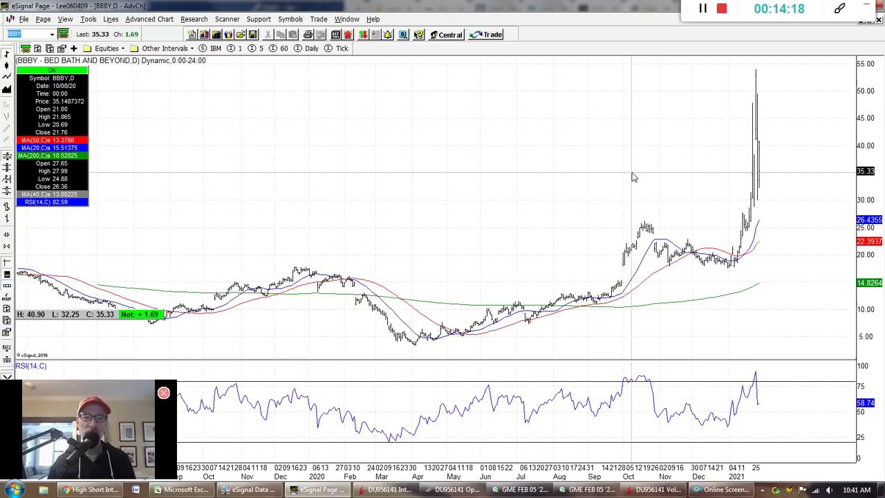
{"action": "type", "text": "nok"}
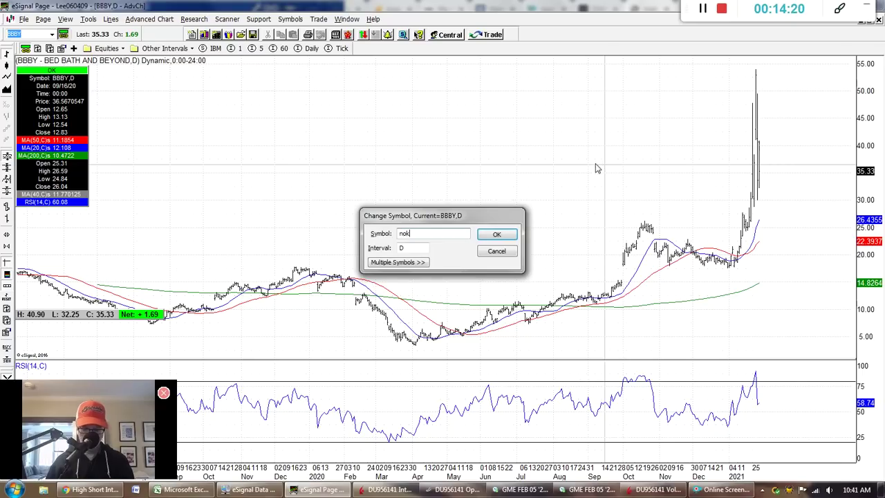
{"action": "key", "text": "Return"}
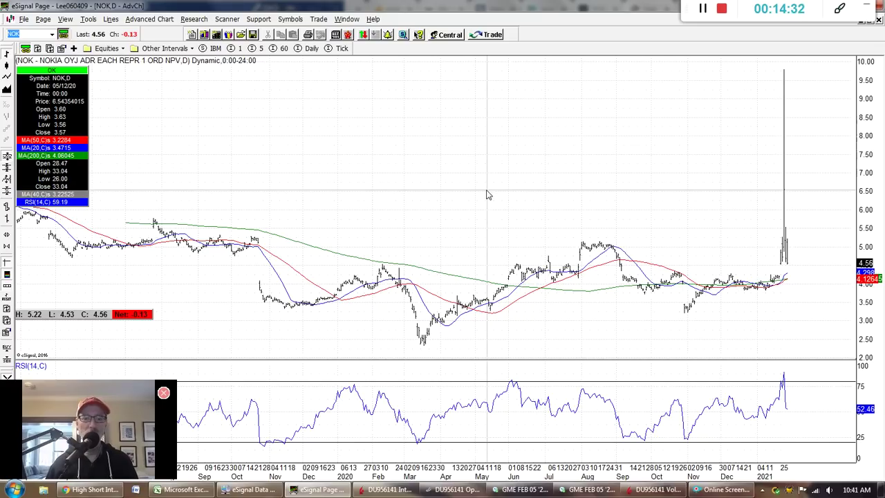
Switch to the browser and review the most heavily shorted stocks listed on highshortinterest.com
{"action": "left_click", "coordinate": [92, 490]}
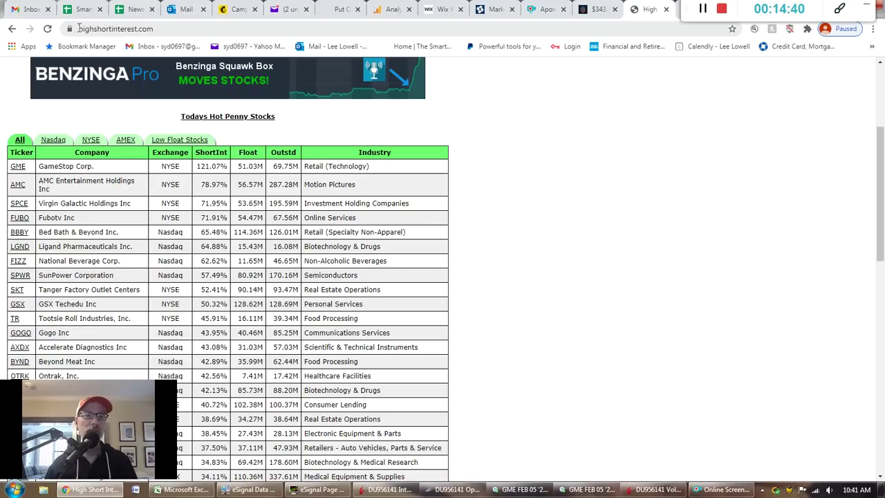
{"action": "left_click_drag", "start_coordinate": [103, 404], "coordinate": [583, 392]}
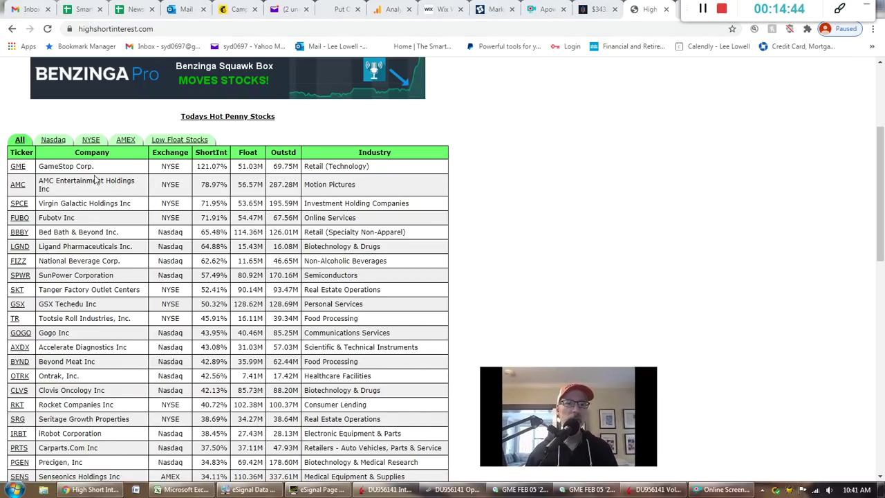
{"action": "left_click_drag", "start_coordinate": [880, 178], "coordinate": [872, 193]}
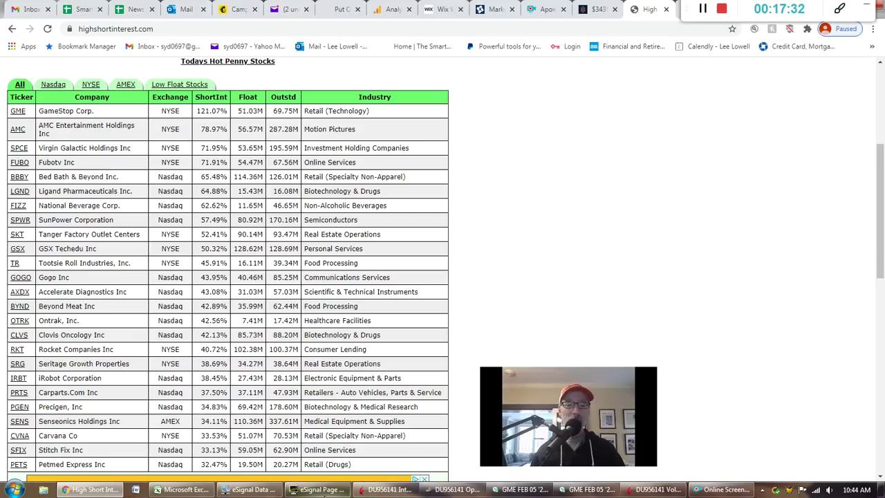
Return to the eSignal charting window and load the daily chart for GME
{"action": "left_click", "coordinate": [321, 489]}
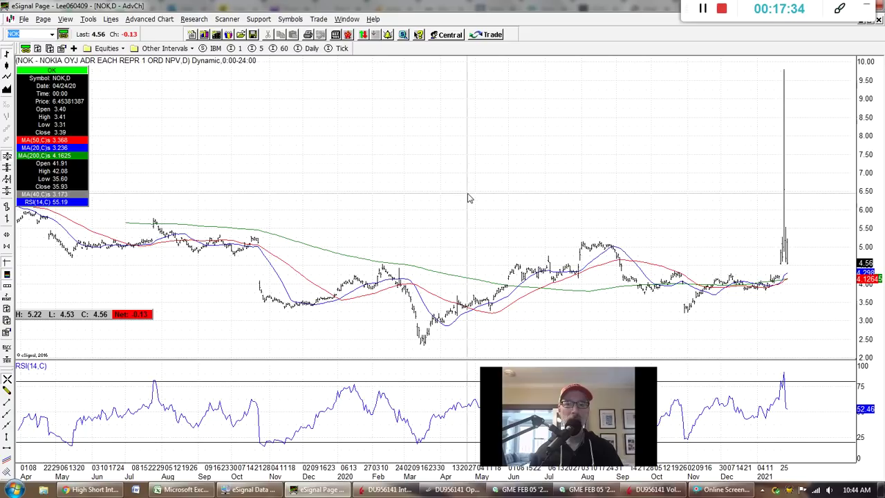
{"action": "type", "text": "gm"}
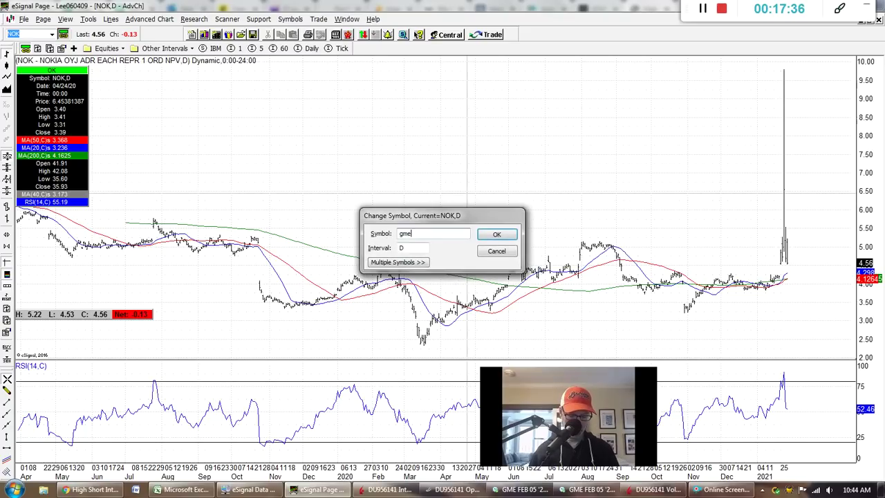
{"action": "type", "text": "e"}
{"action": "key", "text": "Return"}
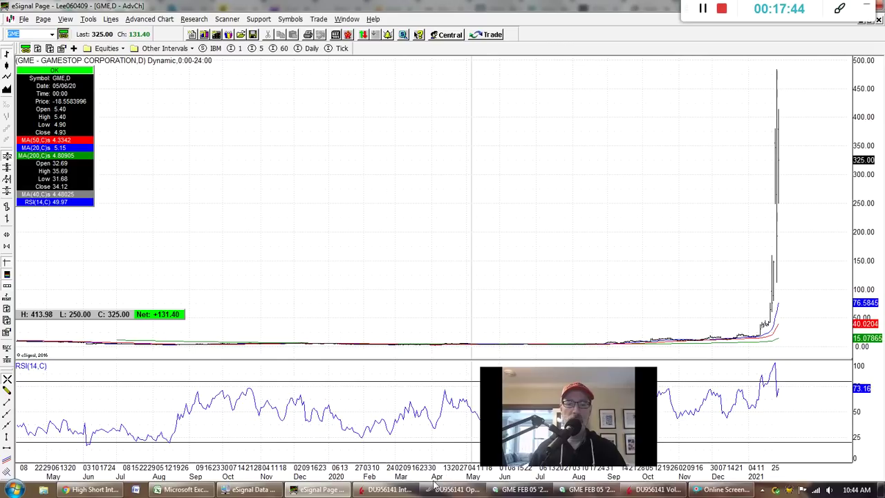
Switch to Interactive Brokers and view the GME quote, its option chain and its implied volatility chart
{"action": "mouse_move", "coordinate": [382, 492]}
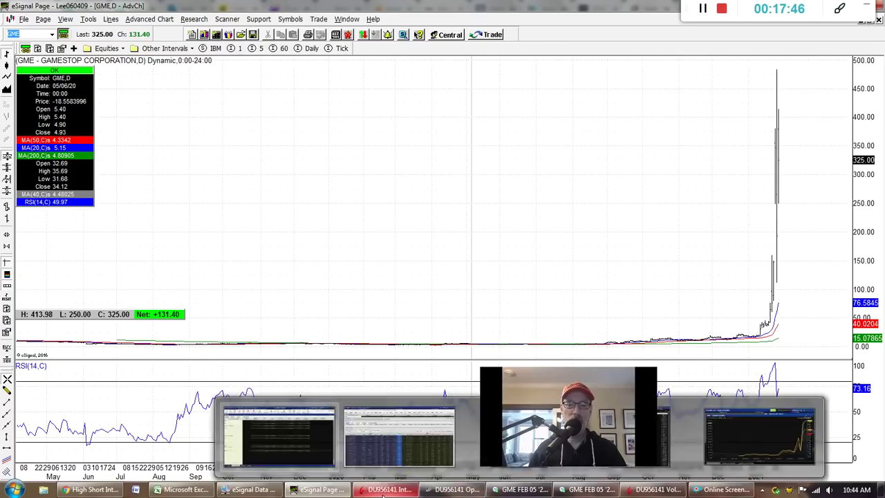
{"action": "left_click", "coordinate": [384, 492]}
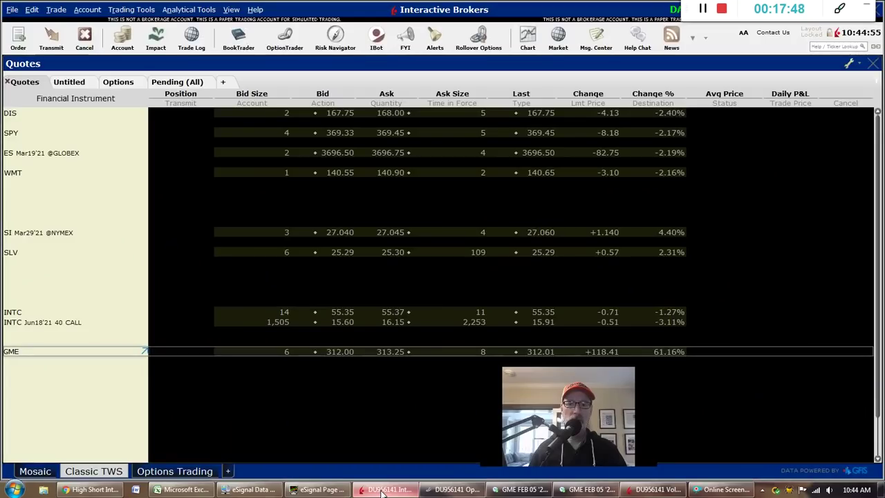
{"action": "left_click", "coordinate": [453, 491]}
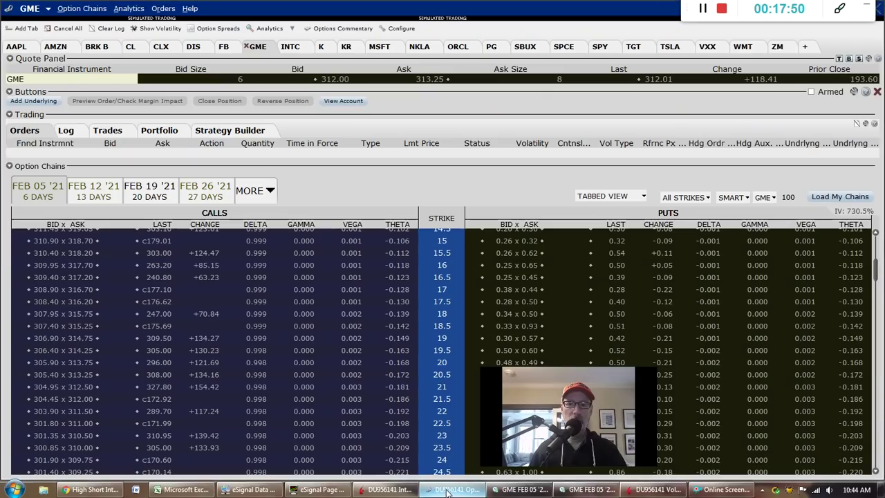
{"action": "left_click", "coordinate": [643, 491]}
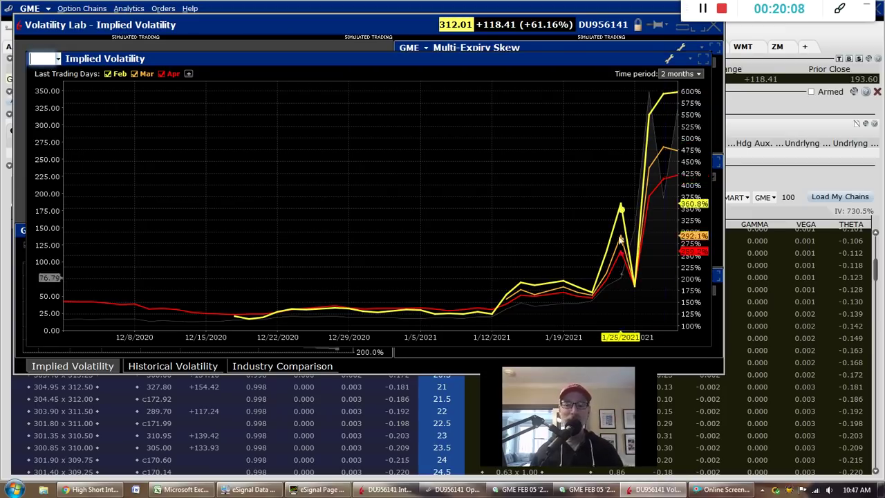
Switch to the browser and open the IVolatility basic options calculator
{"action": "left_click", "coordinate": [116, 493]}
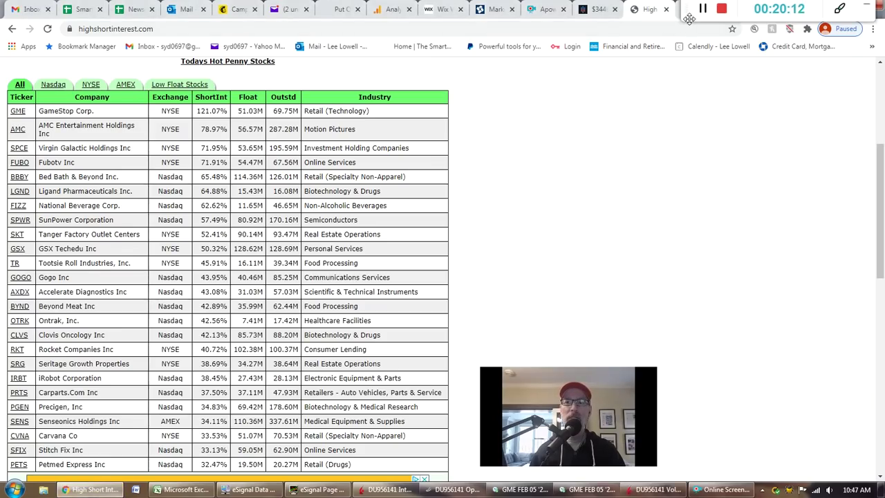
{"action": "left_click_drag", "start_coordinate": [688, 8], "coordinate": [688, 36]}
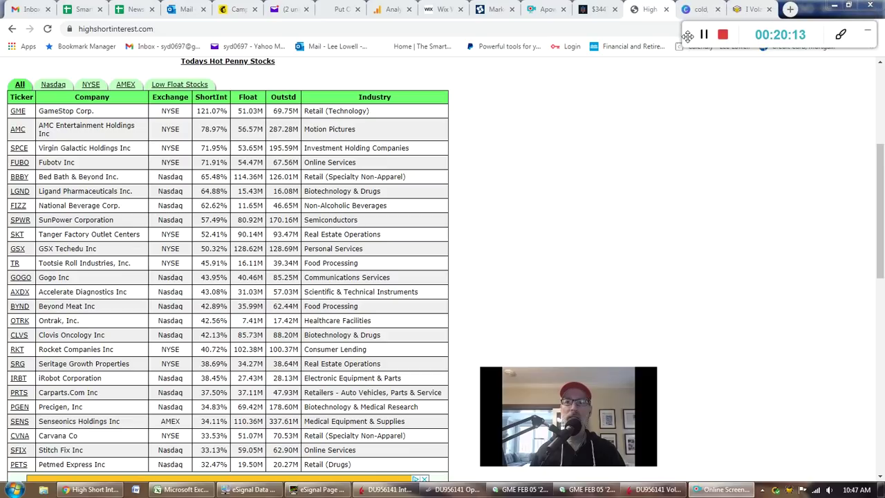
{"action": "left_click", "coordinate": [750, 9]}
{"action": "left_click_drag", "start_coordinate": [688, 31], "coordinate": [691, 4]}
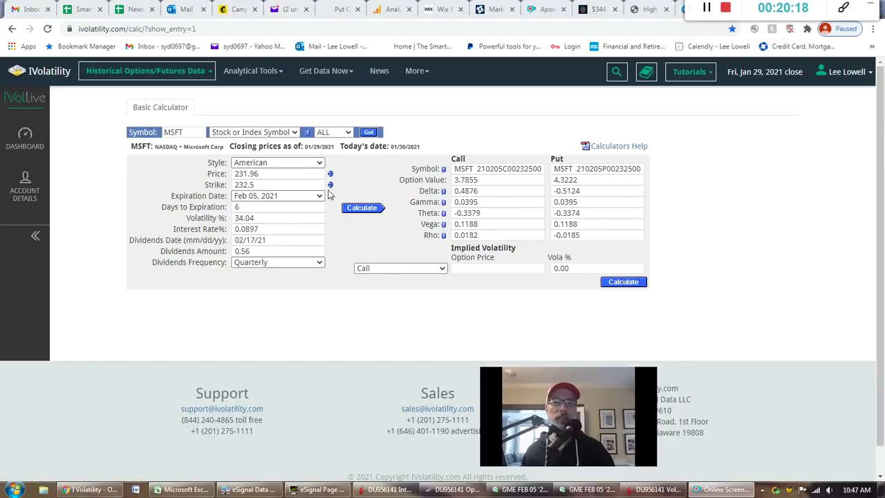
Load the symbol GME into the options calculator
{"action": "left_click", "coordinate": [186, 132]}
{"action": "type", "text": "gme"}
{"action": "key", "text": "Return"}
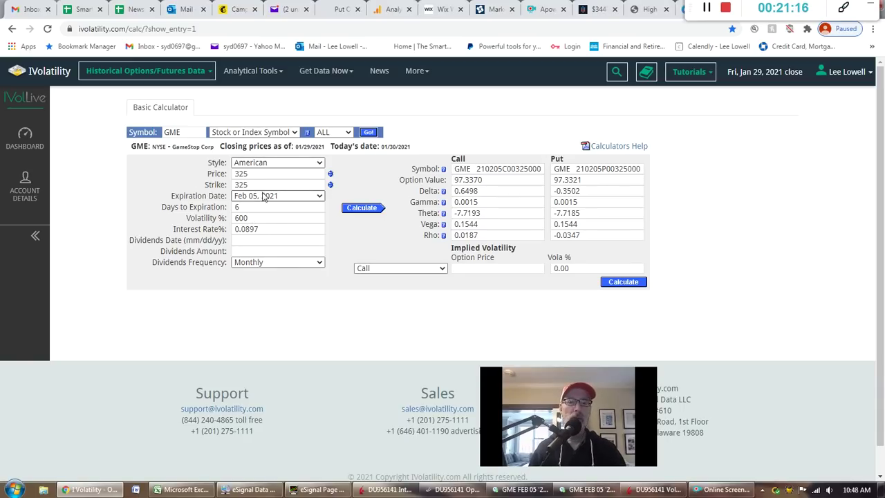
Set the expiration date to Feb 12, 2021 and calculate the GME option values
{"action": "left_click", "coordinate": [321, 198]}
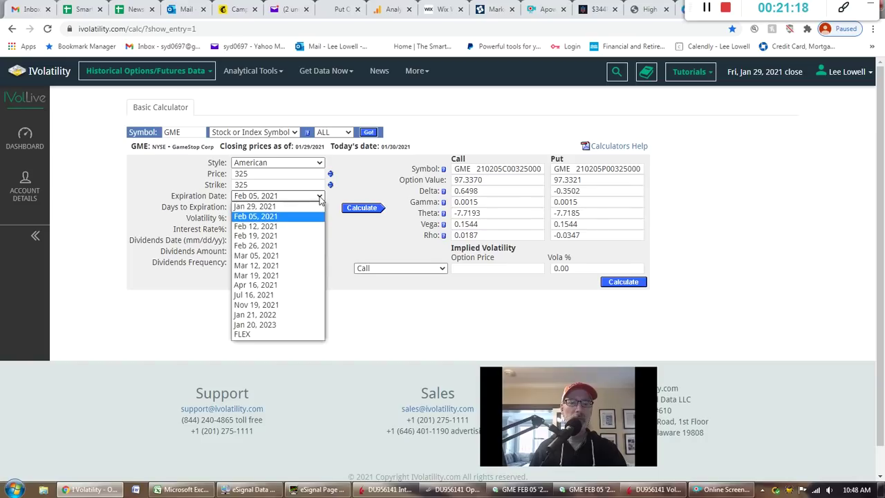
{"action": "left_click", "coordinate": [284, 226]}
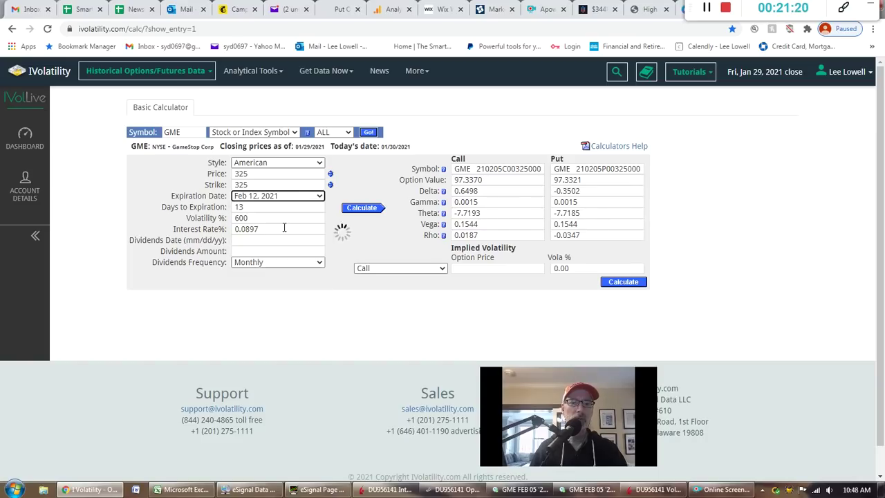
{"action": "left_click", "coordinate": [353, 212]}
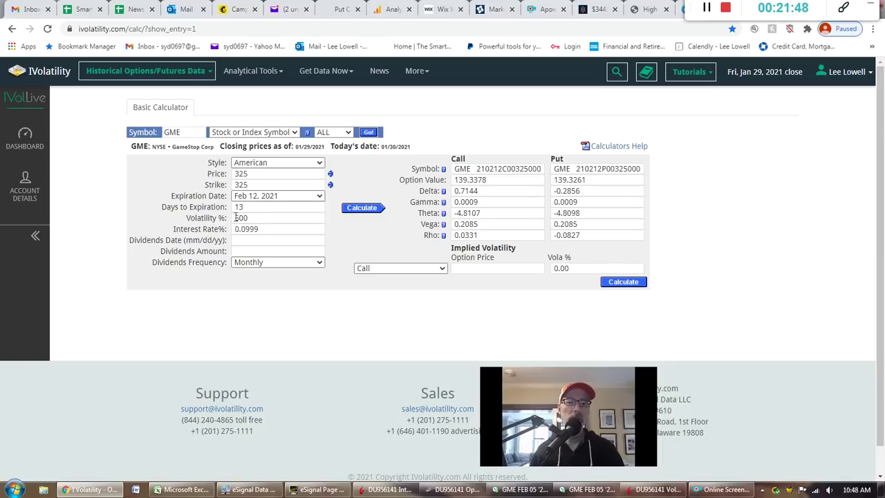
Set the volatility to 100% and recalculate the option values for the 325 strike
{"action": "left_click", "coordinate": [241, 218]}
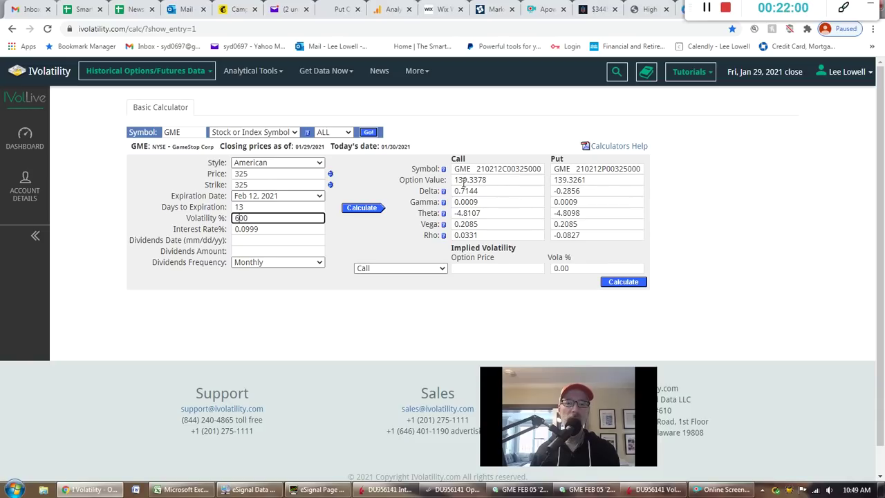
{"action": "key", "text": "BackSpace"}
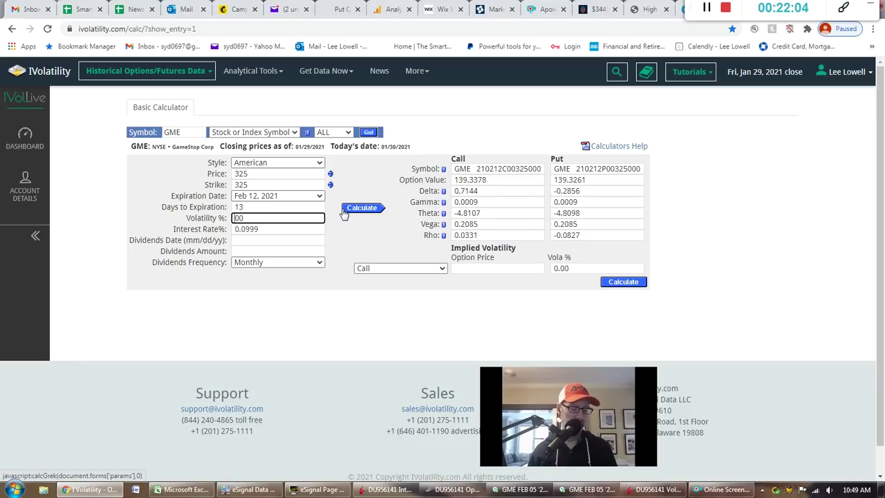
{"action": "type", "text": "1"}
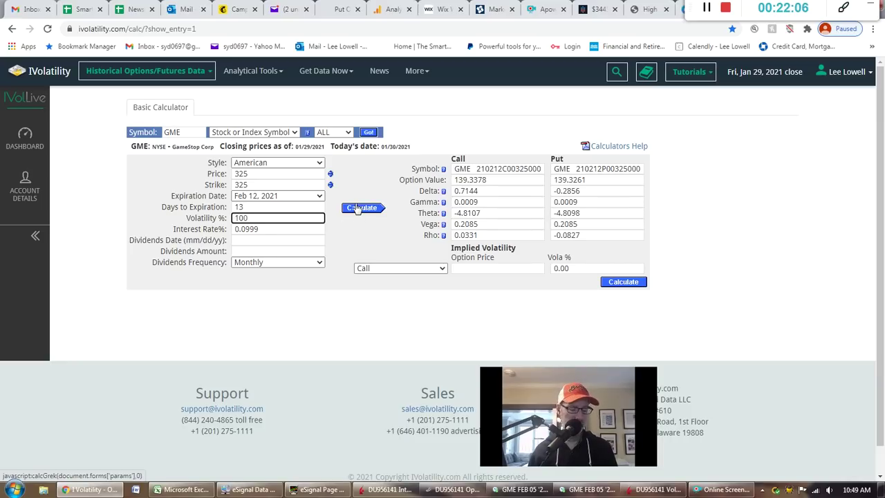
{"action": "key", "text": "Tab"}
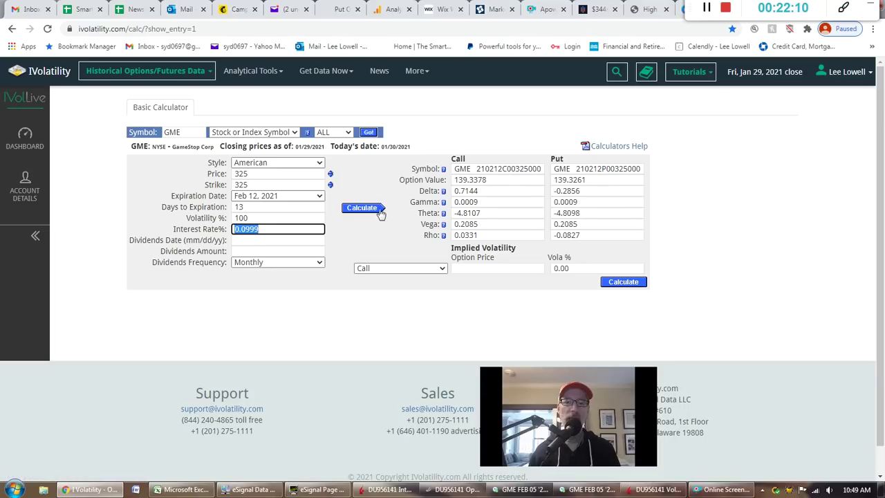
{"action": "left_click", "coordinate": [356, 210]}
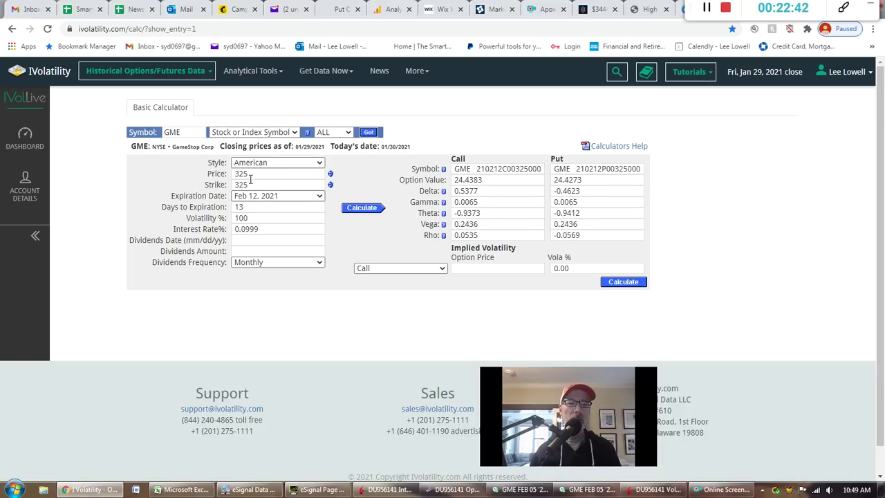
Set the strike to 100 and calculate the option values
{"action": "double_click", "coordinate": [250, 185]}
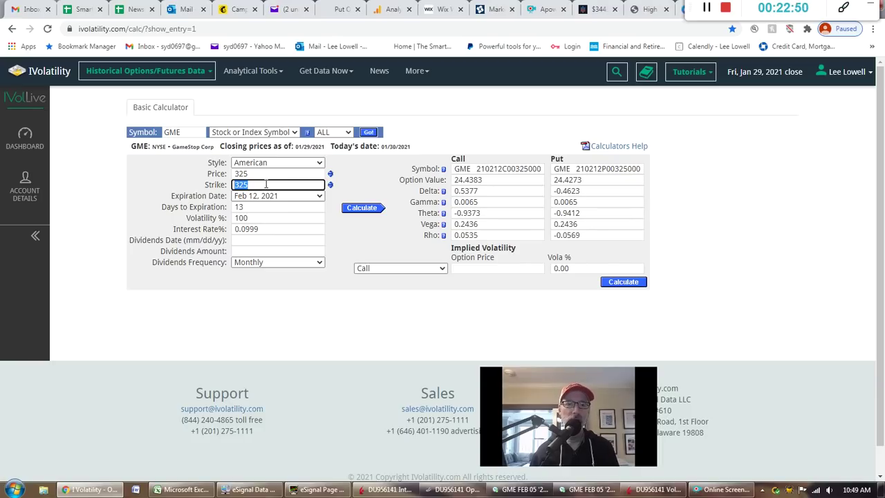
{"action": "type", "text": "100"}
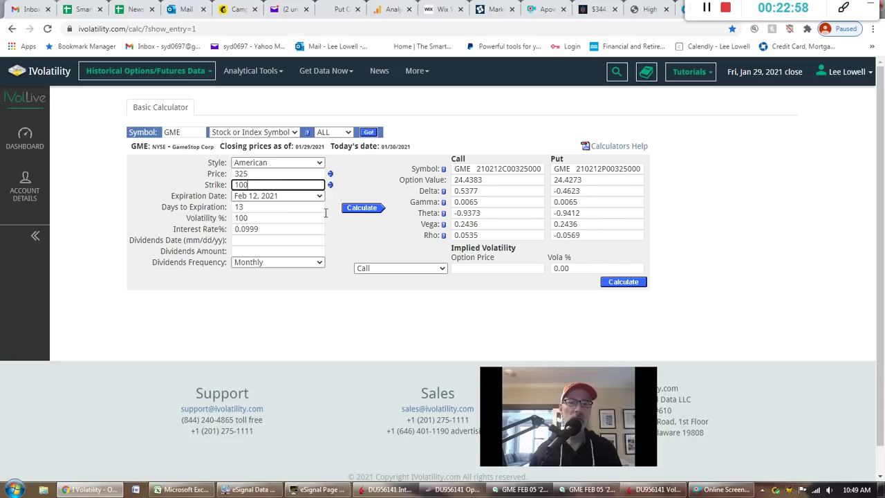
{"action": "left_click", "coordinate": [365, 208]}
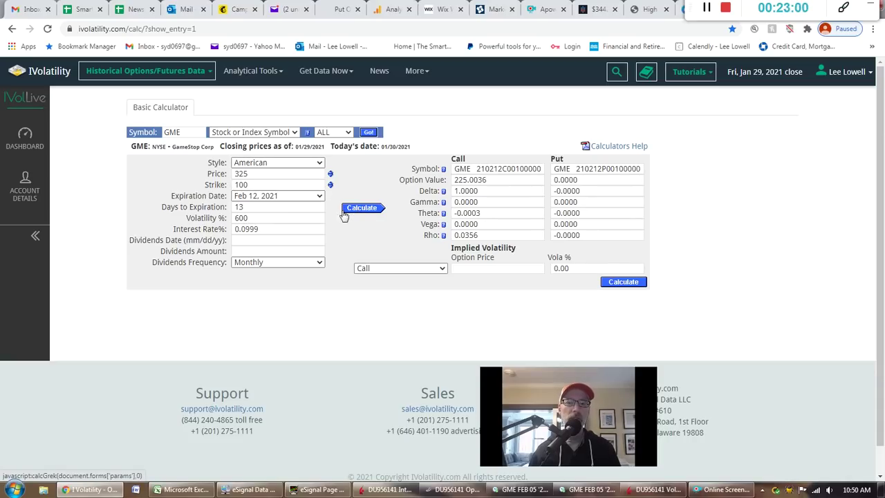
Set the volatility to 100% for the 100 strike and recalculate the option values
{"action": "double_click", "coordinate": [258, 218]}
{"action": "type", "text": "100"}
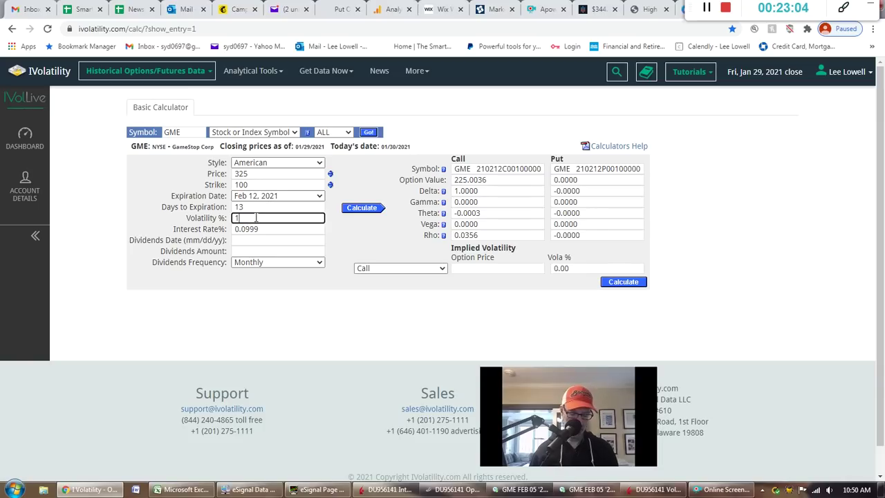
{"action": "key", "text": "Tab"}
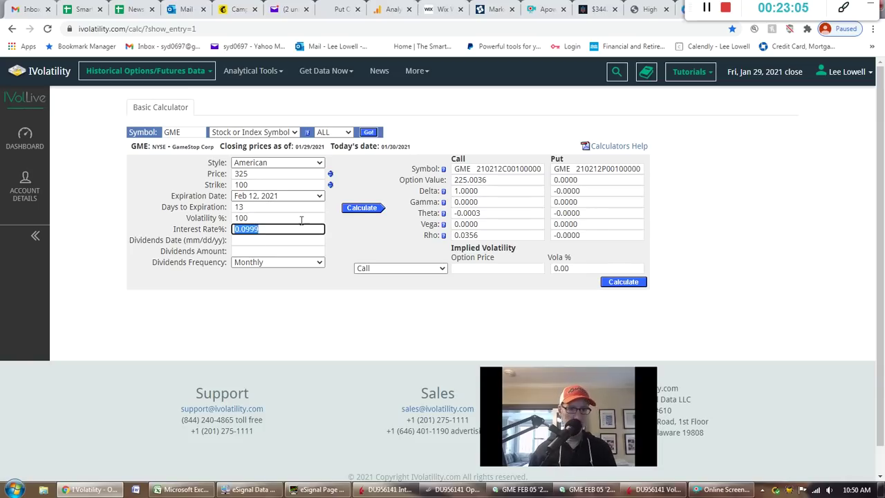
{"action": "left_click", "coordinate": [364, 211]}
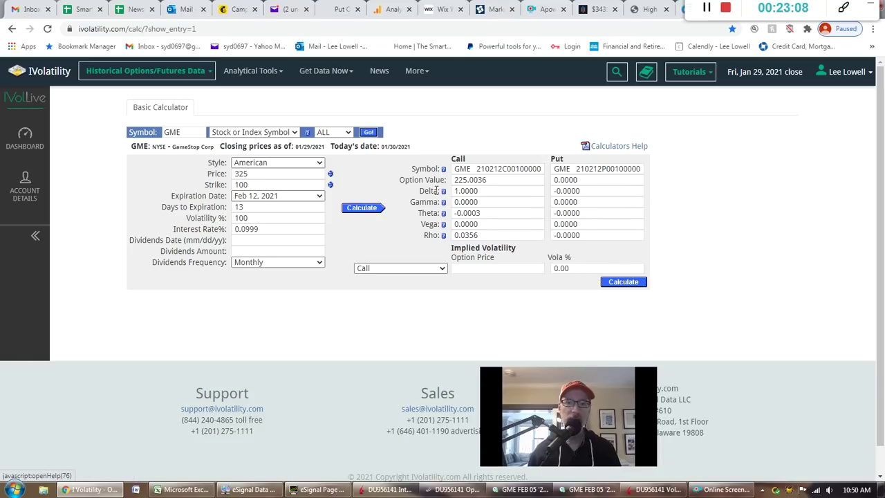
Set the expiration date to Mar 19, 2021 and the volatility to 100%, and calculate the values for the 100 strike
{"action": "left_click", "coordinate": [320, 197]}
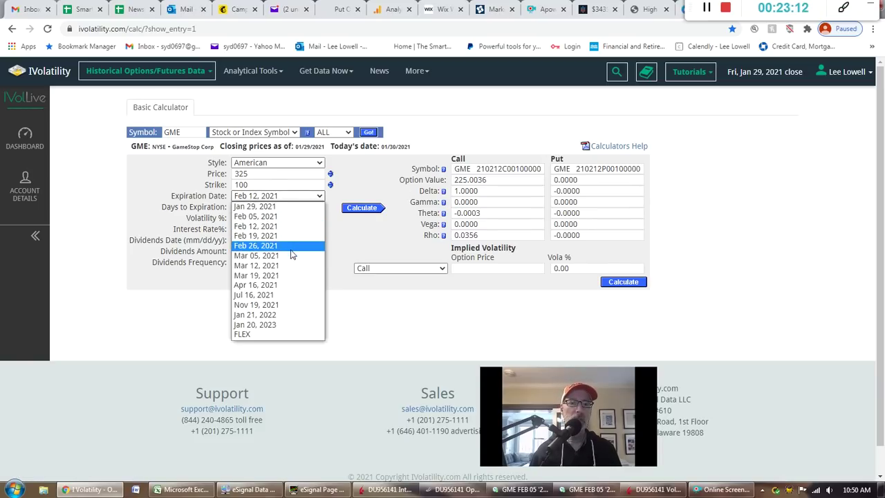
{"action": "left_click", "coordinate": [289, 275]}
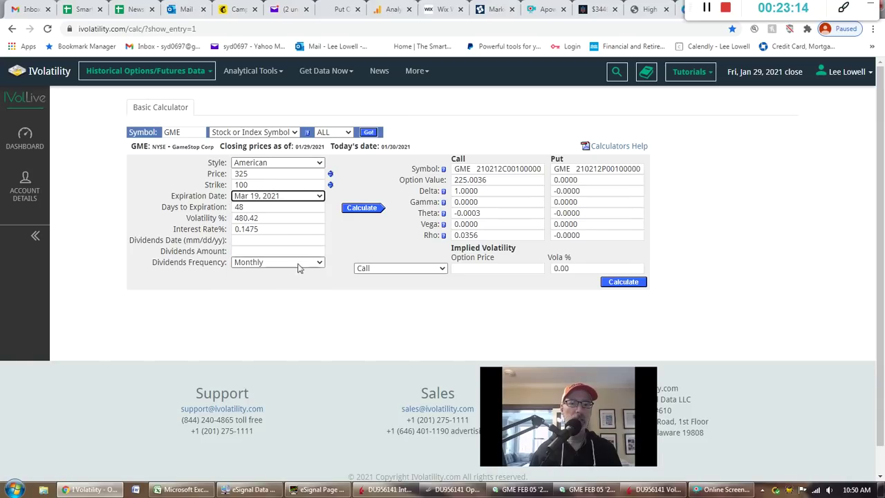
{"action": "left_click", "coordinate": [272, 219]}
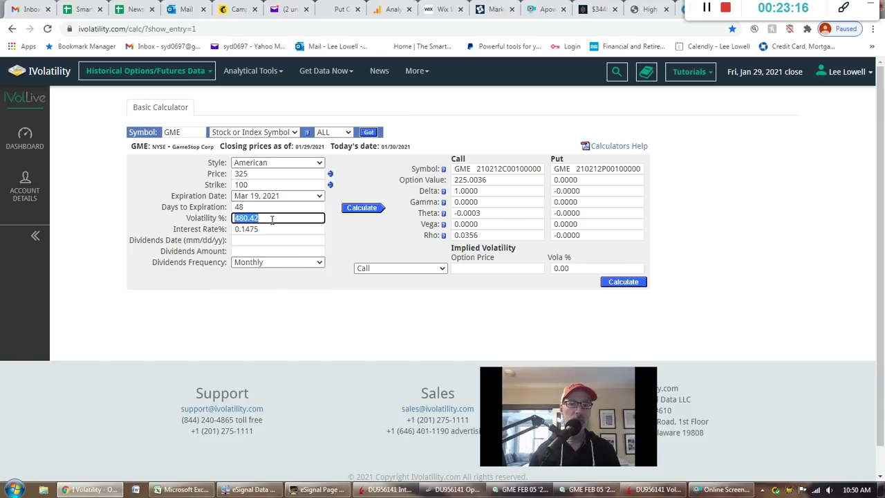
{"action": "type", "text": "100"}
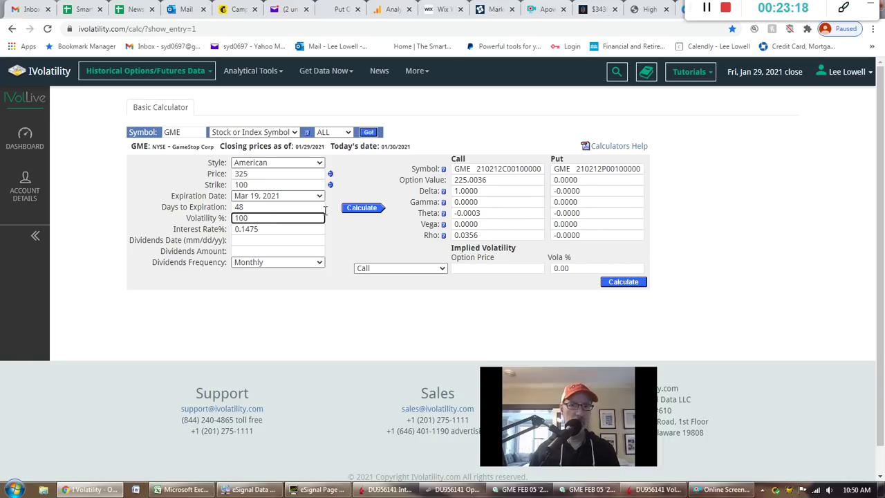
{"action": "key", "text": "Tab"}
{"action": "left_click", "coordinate": [359, 210]}
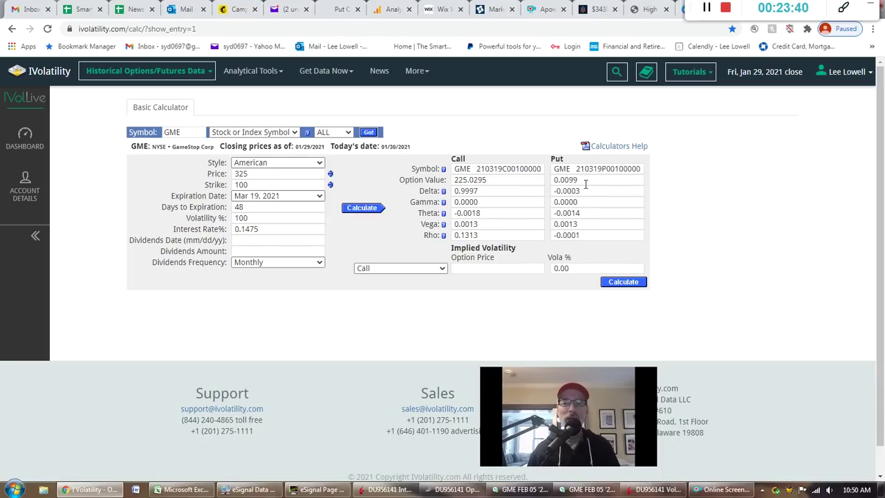
Set the volatility to 600% for the Mar 19, 2021 expiration and recalculate the option values
{"action": "double_click", "coordinate": [268, 218]}
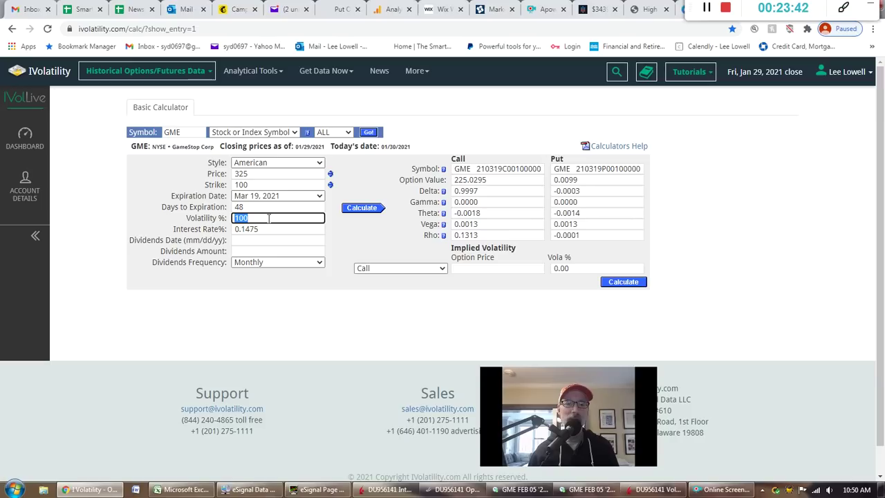
{"action": "type", "text": "600"}
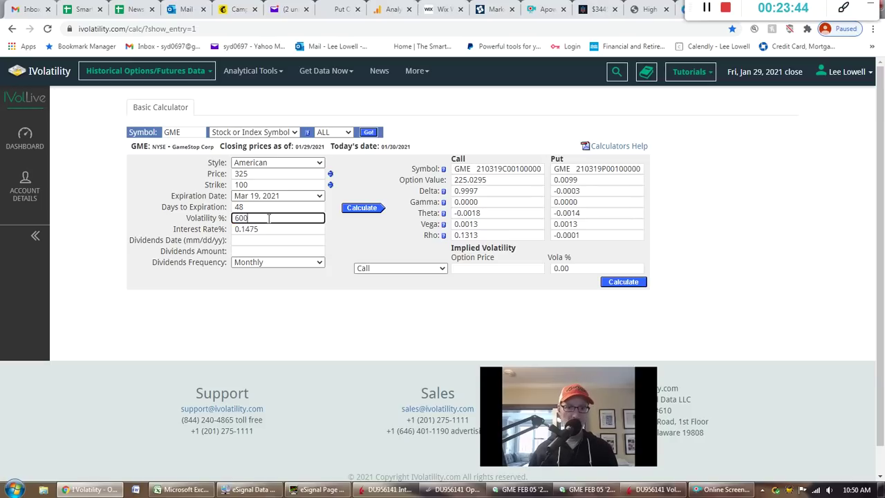
{"action": "key", "text": "Tab"}
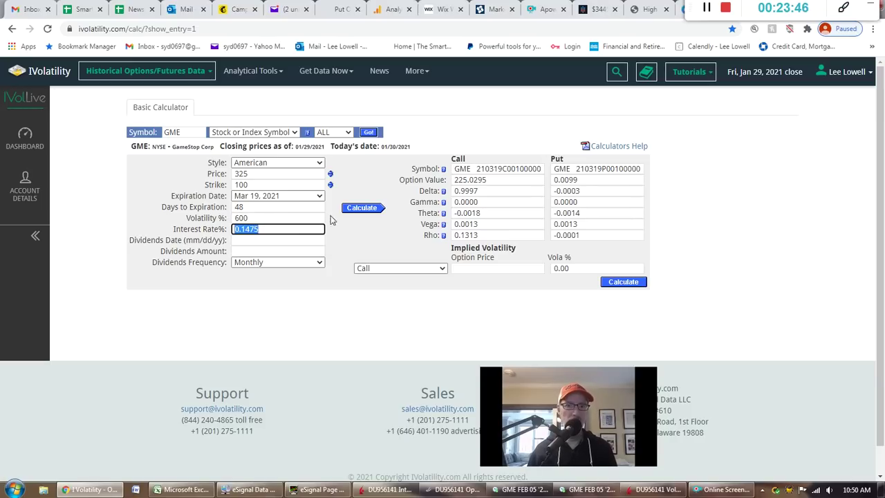
{"action": "left_click", "coordinate": [359, 211]}
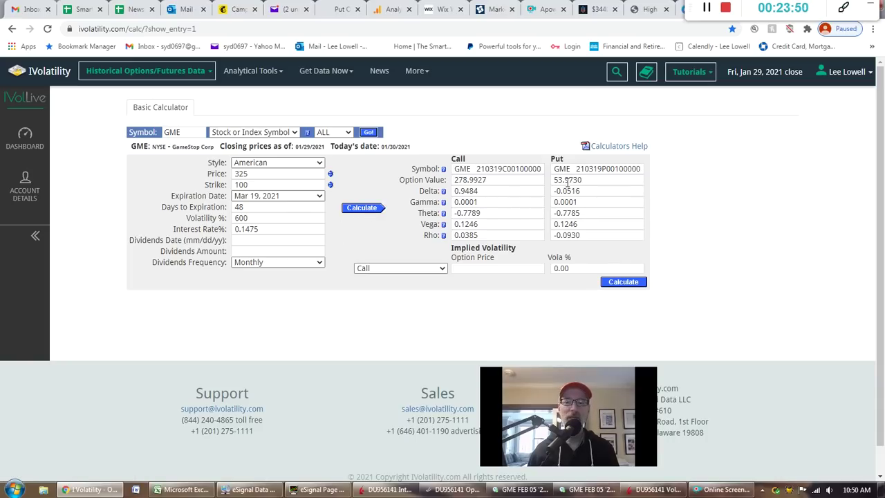
Set the underlying GME price to 500 and recalculate the option values
{"action": "double_click", "coordinate": [253, 173]}
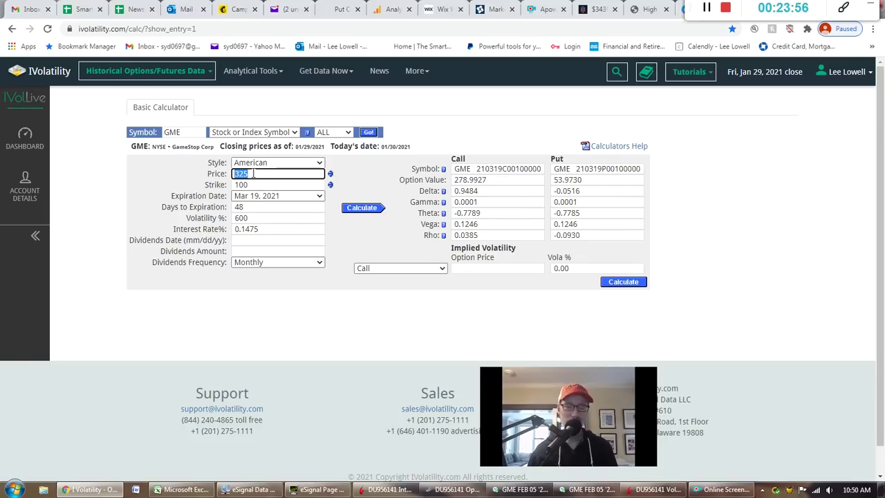
{"action": "type", "text": "500"}
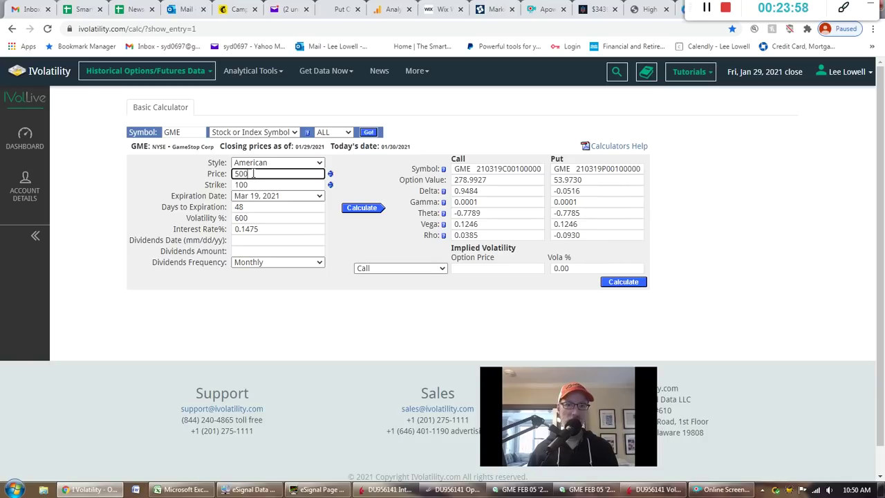
{"action": "left_click", "coordinate": [360, 209]}
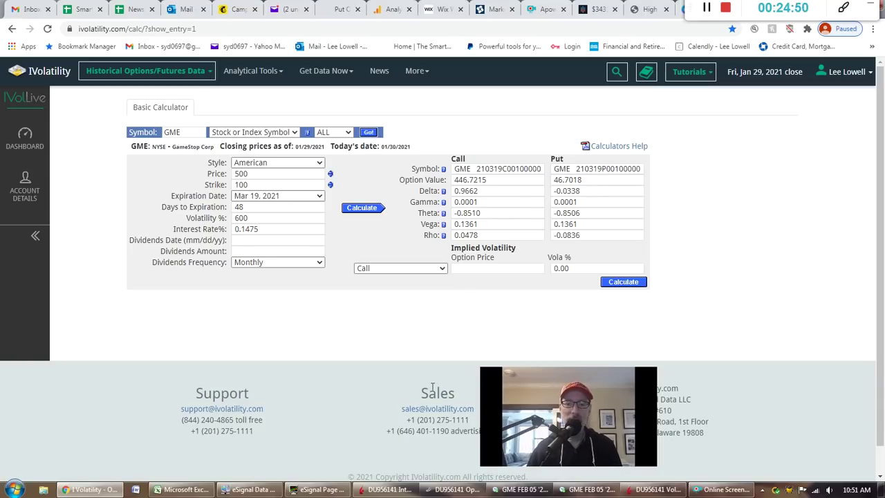
Switch to the trading platform's GME option chain and examine the Feb 05 '21 call and put quotes at the low strikes
{"action": "left_click", "coordinate": [453, 491]}
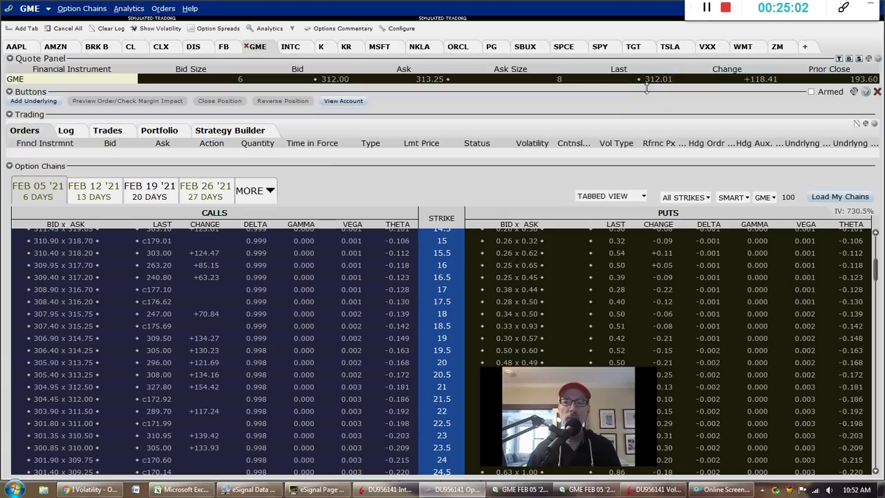
{"action": "mouse_move", "coordinate": [556, 408]}
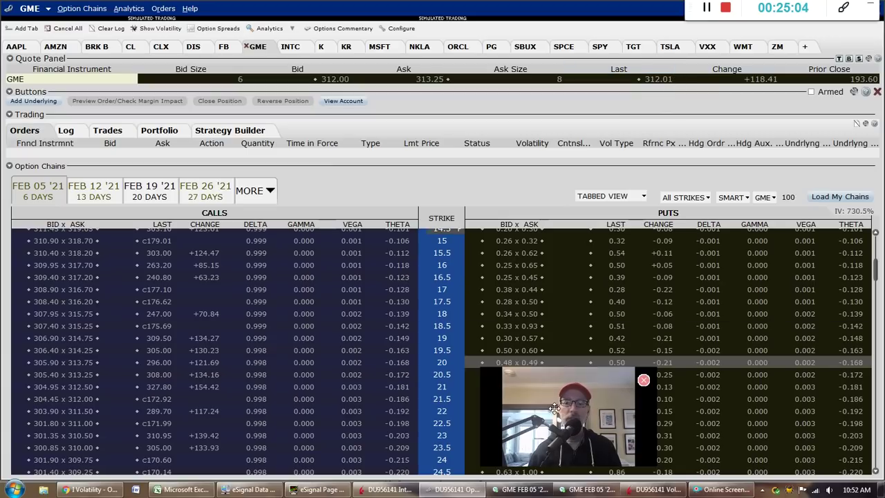
{"action": "left_click_drag", "start_coordinate": [555, 409], "coordinate": [71, 420]}
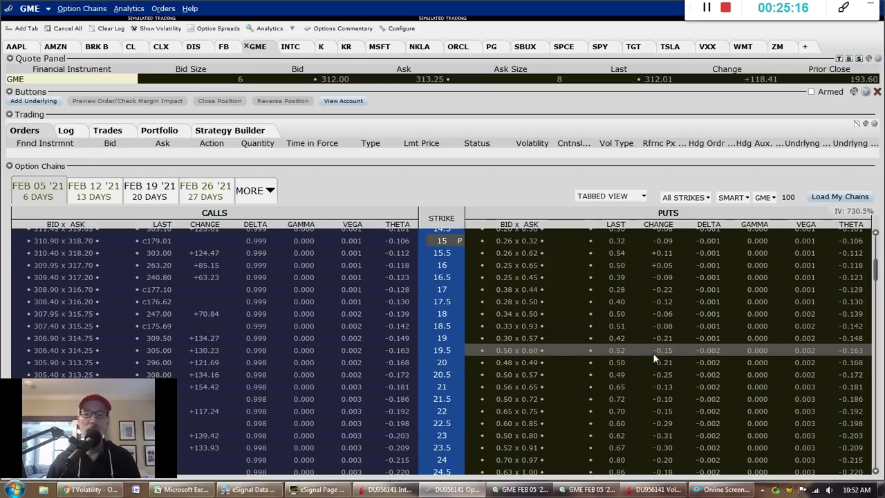
{"action": "scroll", "coordinate": [654, 356], "scroll_direction": "up", "scroll_amount": 1}
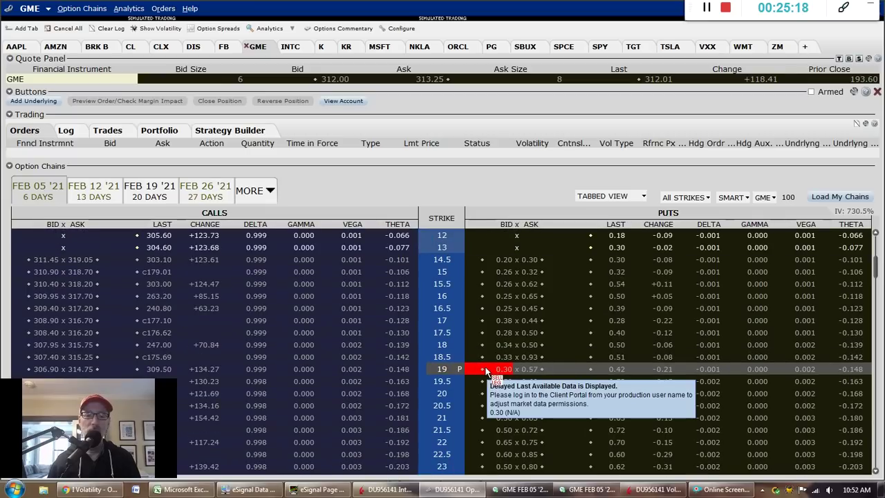
{"action": "scroll", "coordinate": [486, 370], "scroll_direction": "up", "scroll_amount": 5}
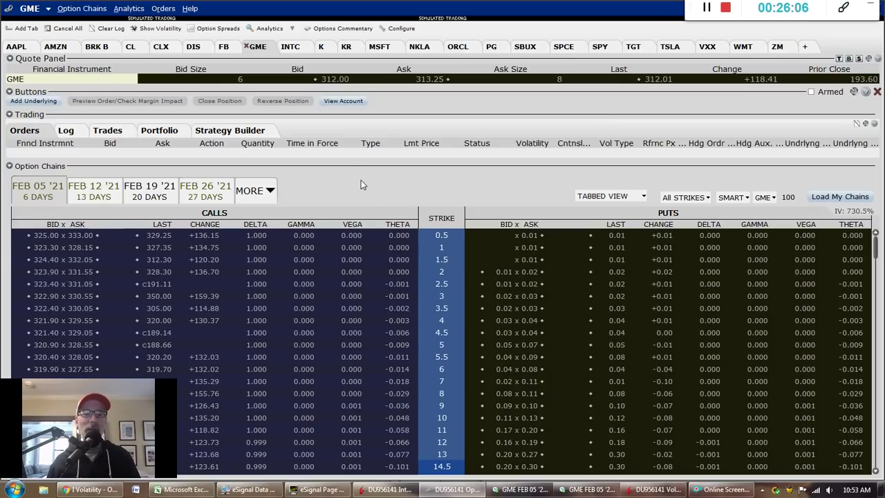
{"action": "scroll", "coordinate": [453, 276], "scroll_direction": "down", "scroll_amount": 2}
{"action": "scroll", "coordinate": [450, 284], "scroll_direction": "down", "scroll_amount": 5}
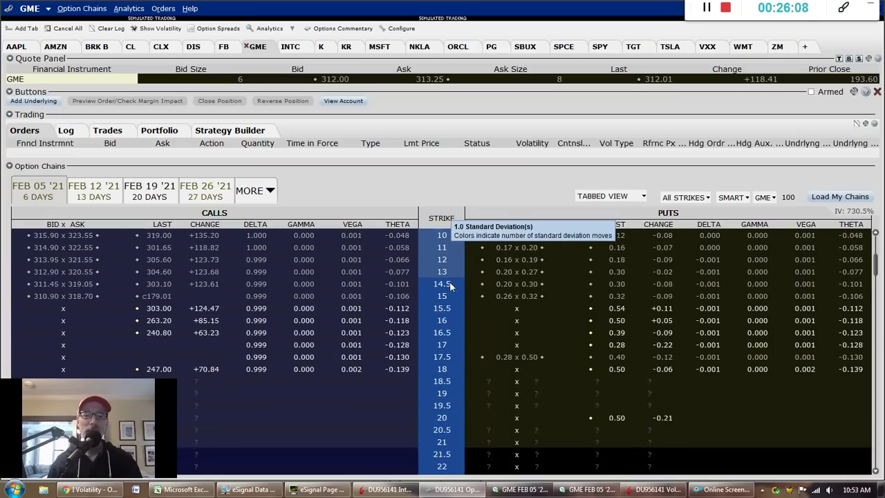